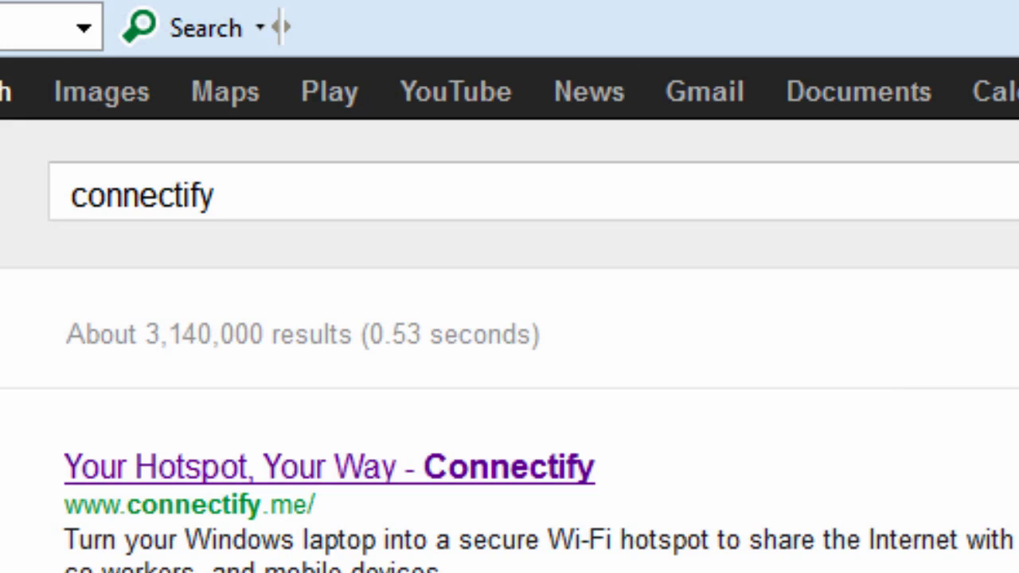
Step: Open the Connectify website from the search results and go through the Lite and PRO feature comparison on its download page
{"action": "left_click", "coordinate": [293, 480]}
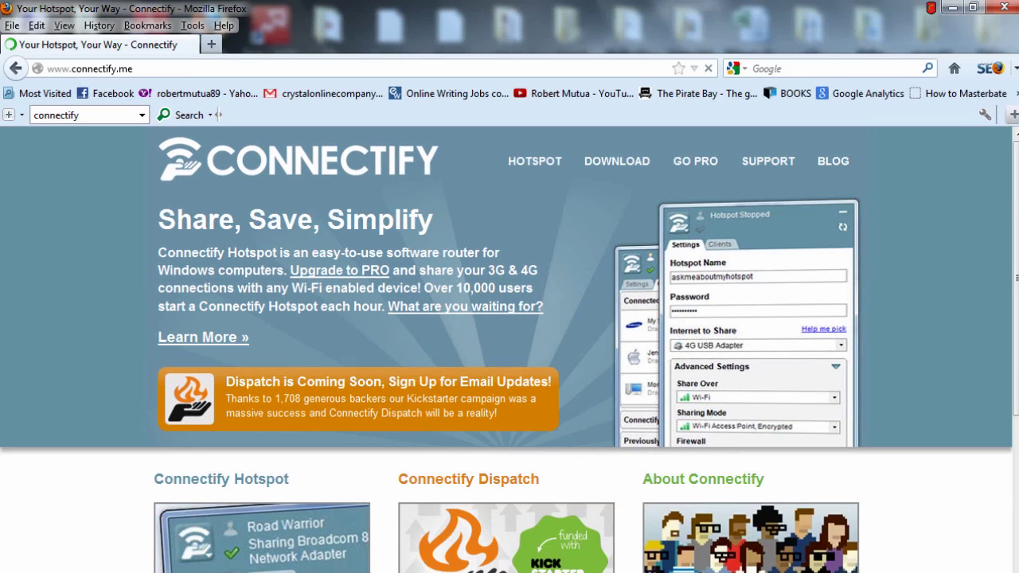
{"action": "scroll", "coordinate": [1011, 478], "scroll_direction": "down", "scroll_amount": 6}
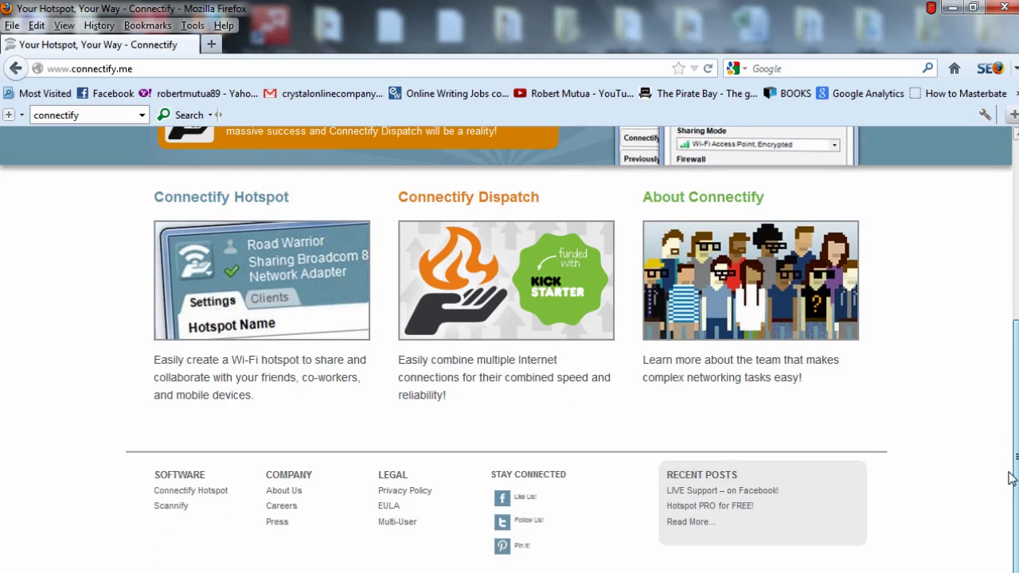
{"action": "scroll", "coordinate": [1009, 489], "scroll_direction": "up", "scroll_amount": 6}
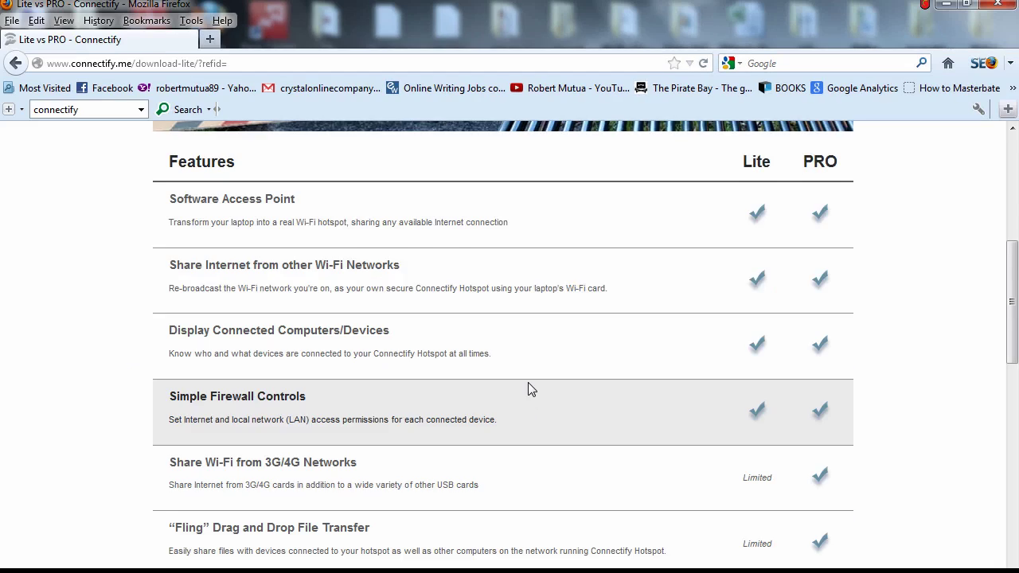
{"action": "scroll", "coordinate": [521, 429], "scroll_direction": "down", "scroll_amount": 6}
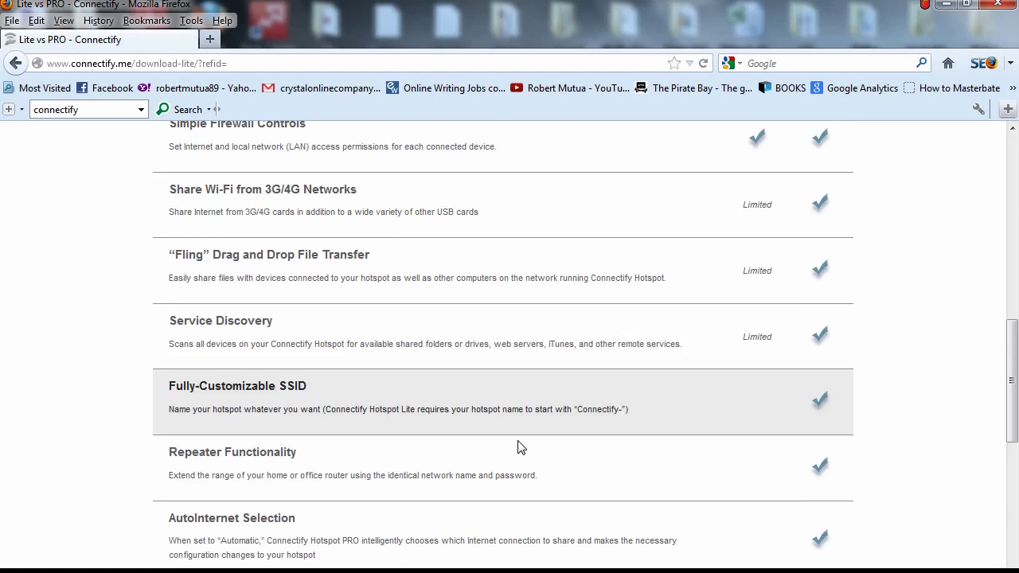
{"action": "scroll", "coordinate": [517, 449], "scroll_direction": "down", "scroll_amount": 10}
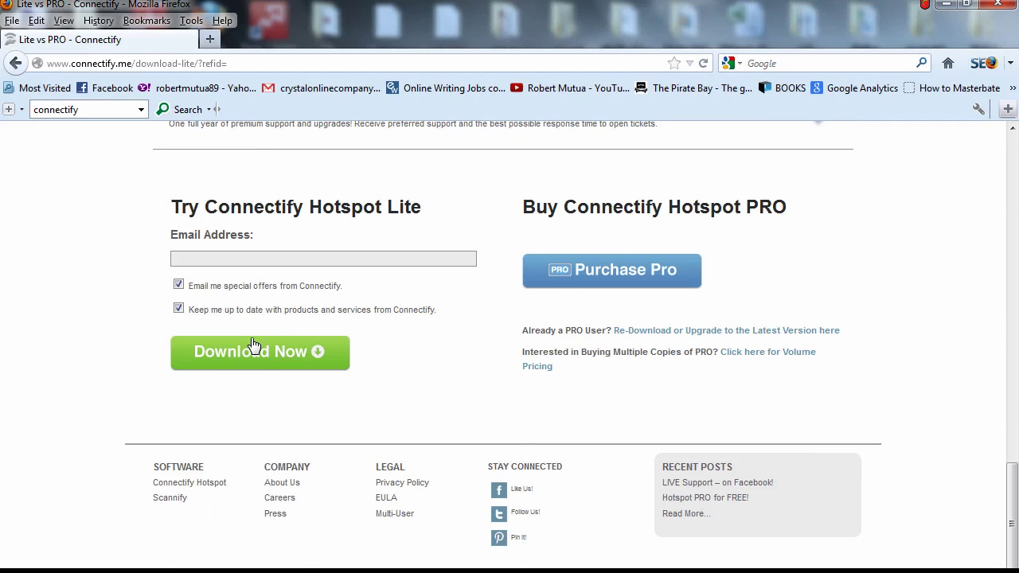
Step: Opt out of both Connectify e-mail options and start the Hotspot Lite installer download, closing the download progress window
{"action": "left_click", "coordinate": [179, 284]}
{"action": "left_click", "coordinate": [178, 308]}
{"action": "left_click", "coordinate": [265, 354]}
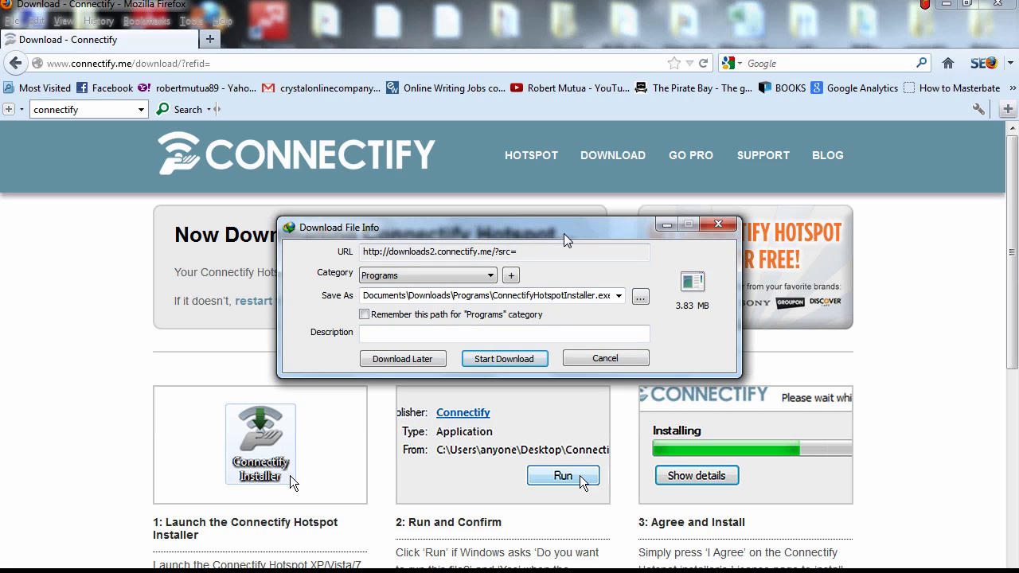
{"action": "left_click", "coordinate": [518, 360]}
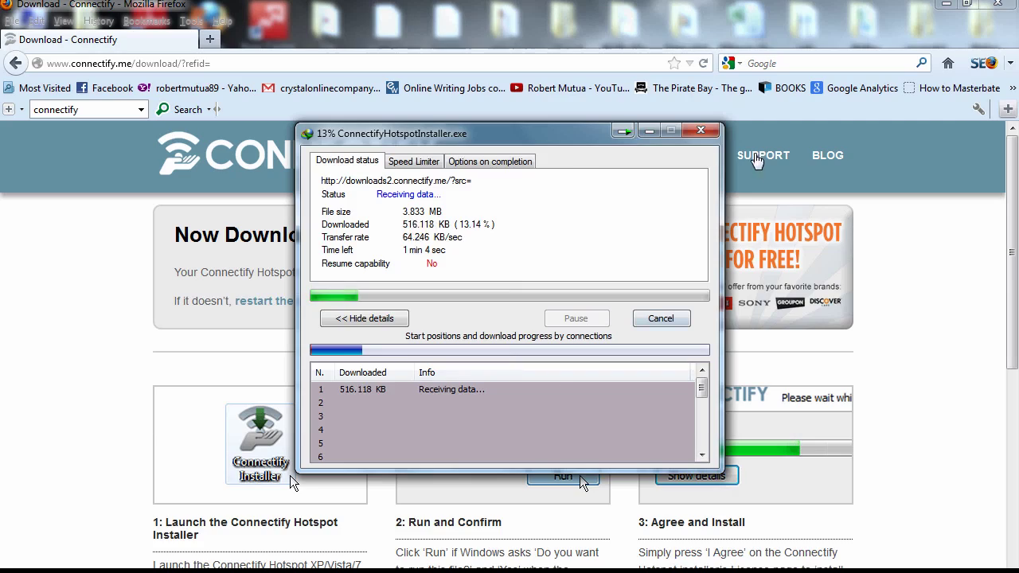
{"action": "left_click", "coordinate": [701, 130]}
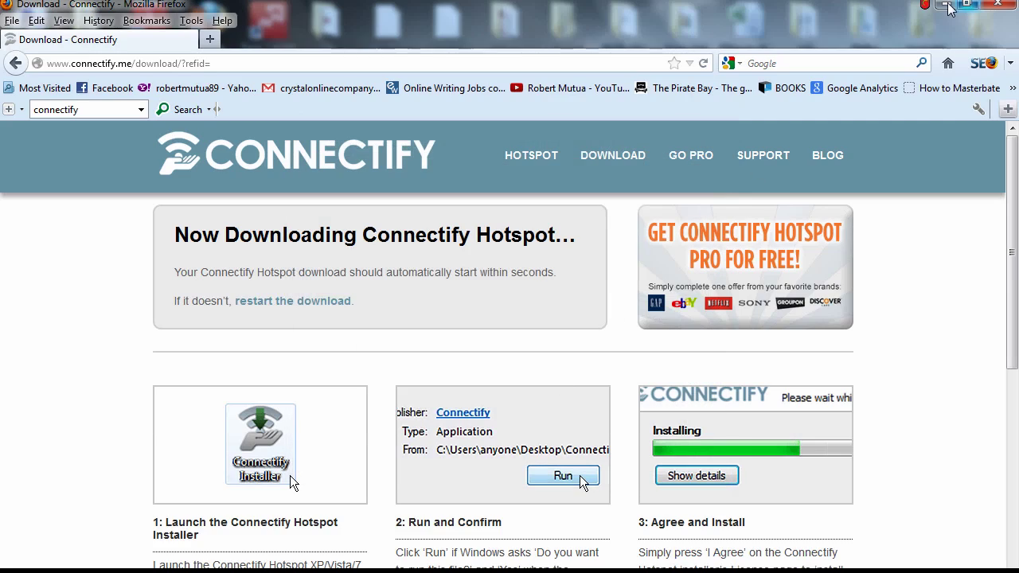
Step: Minimize the browser and open the inner Connectify Pro 3.6.0.24540 folder from the desktop
{"action": "left_click", "coordinate": [947, 6]}
{"action": "double_click", "coordinate": [637, 478]}
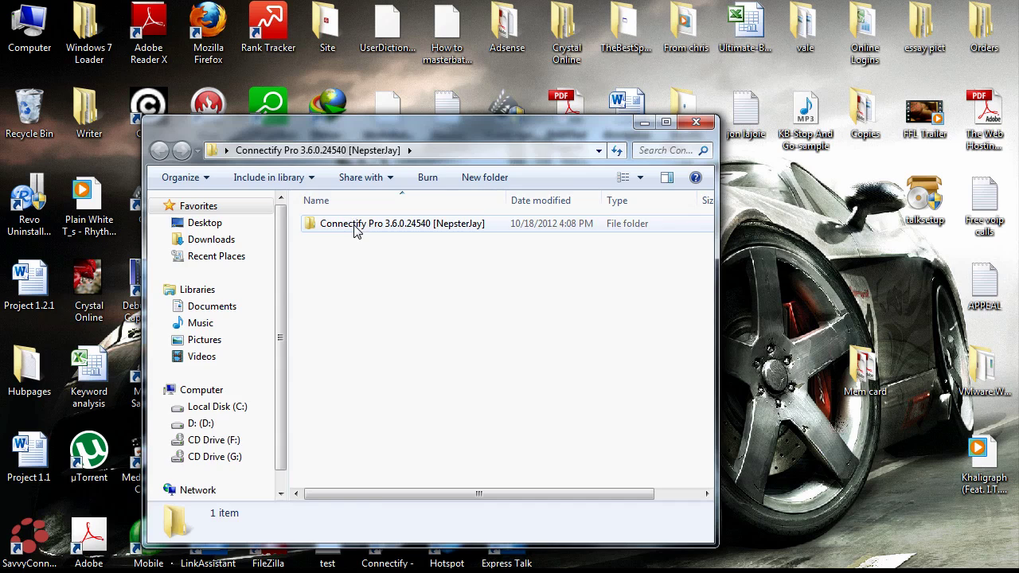
{"action": "double_click", "coordinate": [355, 225]}
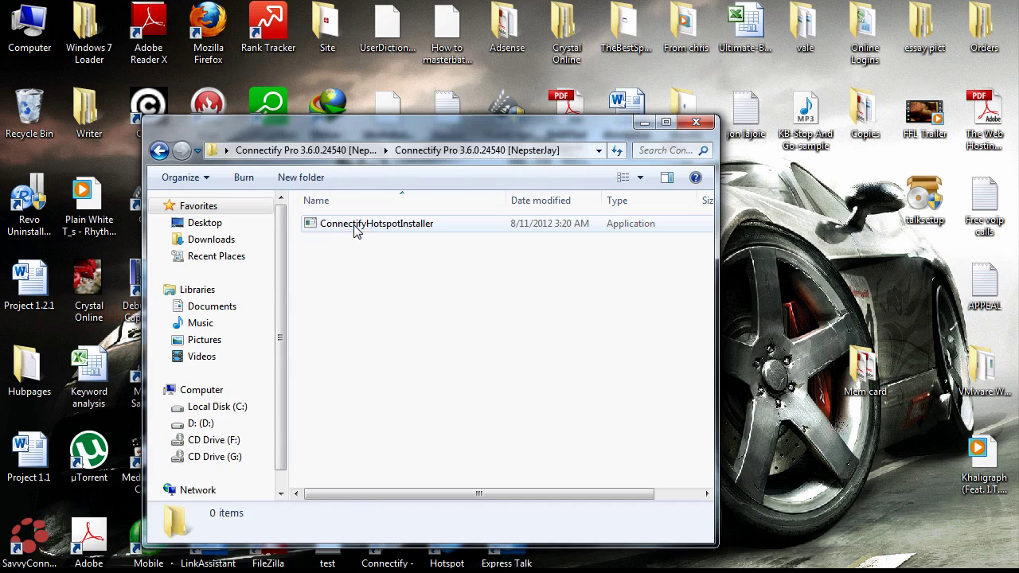
Step: Install Connectify Hotspot with ConnectifyHotspotInstaller, accepting the license and continuing past the Hotspot Shield conflict, and launch the program
{"action": "double_click", "coordinate": [374, 226]}
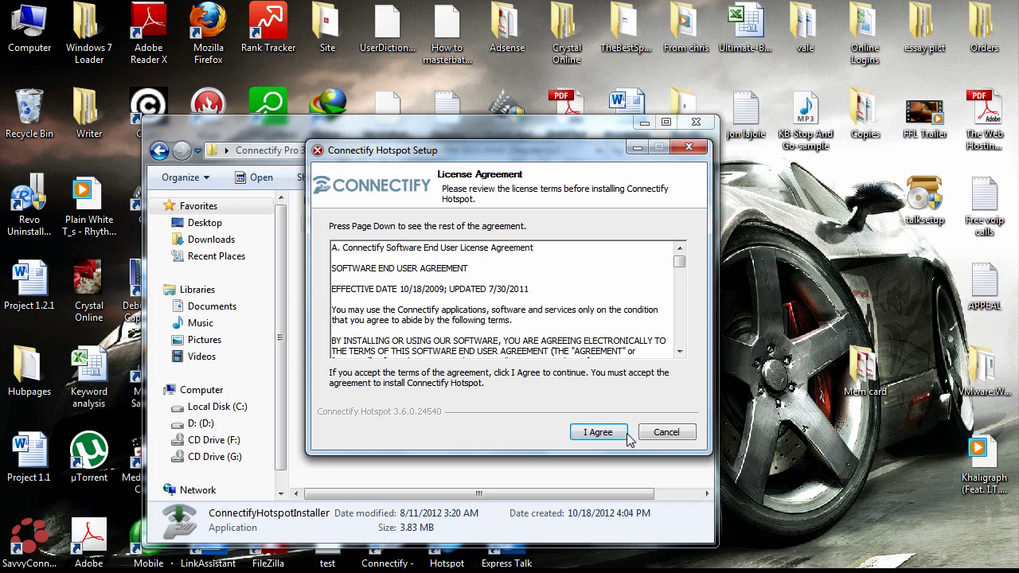
{"action": "left_click", "coordinate": [626, 436]}
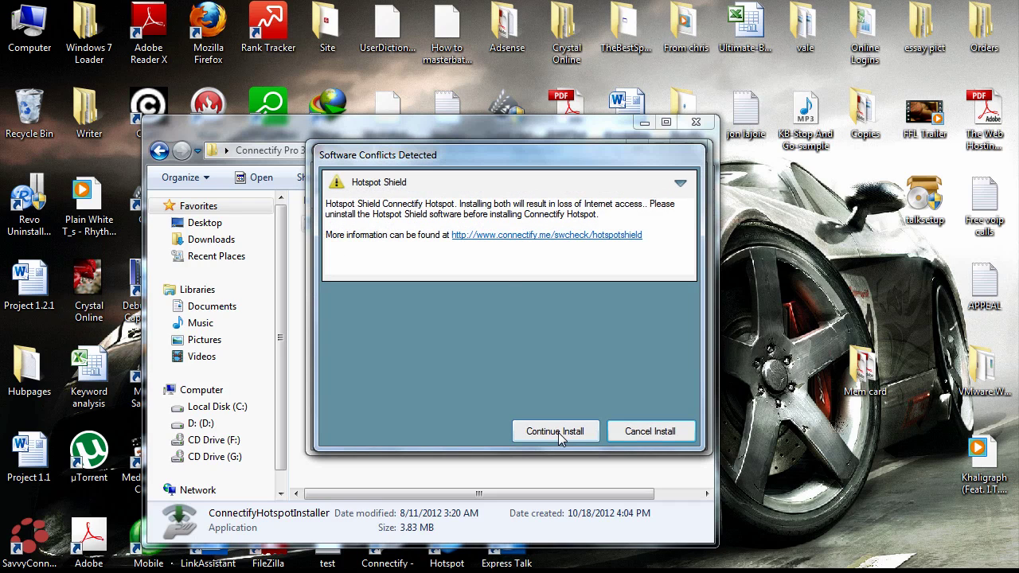
{"action": "left_click", "coordinate": [560, 434]}
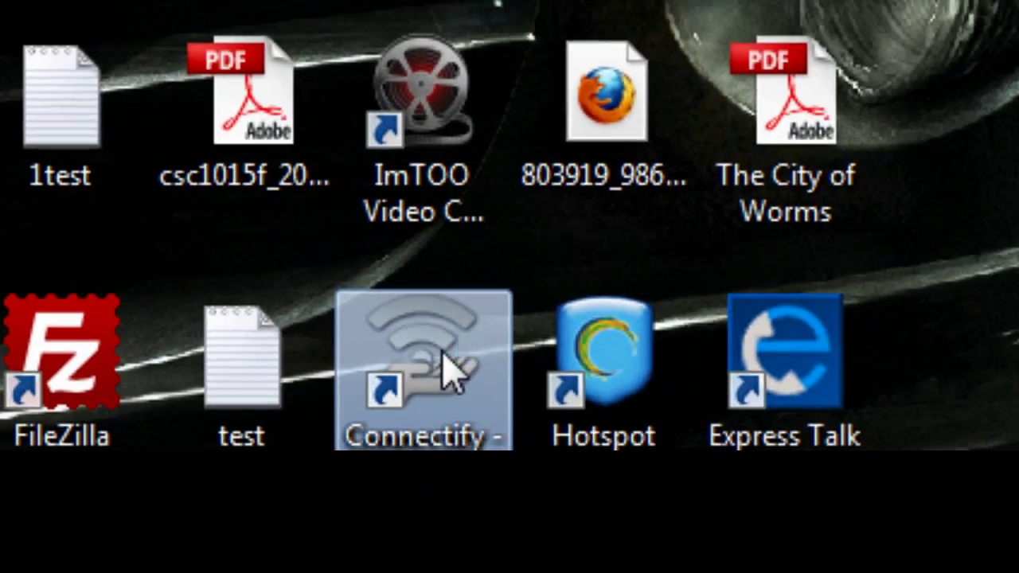
{"action": "double_click", "coordinate": [446, 368]}
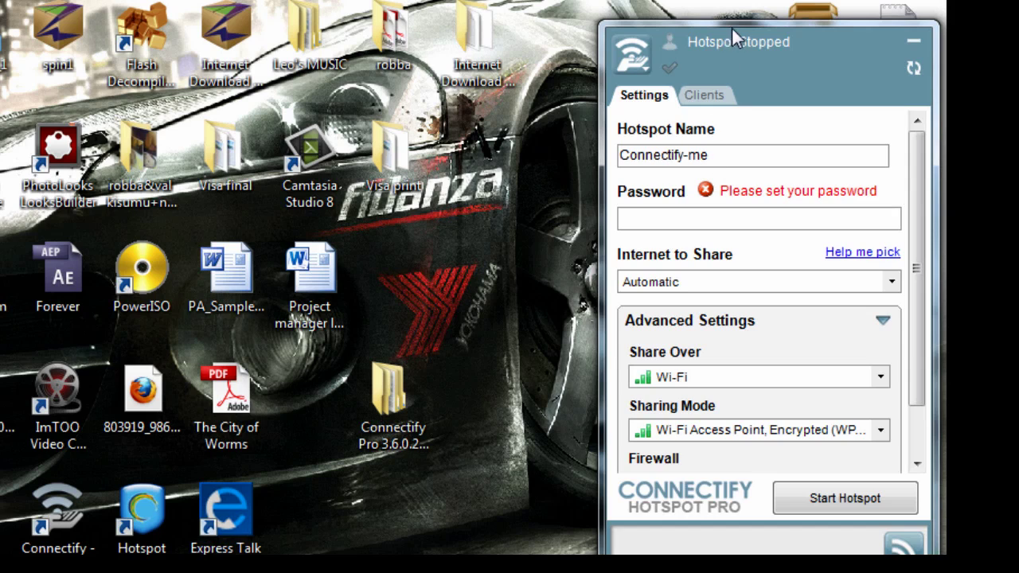
Step: Replace the default hotspot name with Robba
{"action": "left_click_drag", "start_coordinate": [708, 156], "coordinate": [621, 156]}
{"action": "left_click", "coordinate": [729, 156]}
{"action": "left_click_drag", "start_coordinate": [729, 156], "coordinate": [608, 164]}
{"action": "left_click", "coordinate": [717, 156]}
{"action": "left_click_drag", "start_coordinate": [717, 156], "coordinate": [621, 154]}
{"action": "left_click", "coordinate": [716, 156]}
{"action": "double_click", "coordinate": [663, 155]}
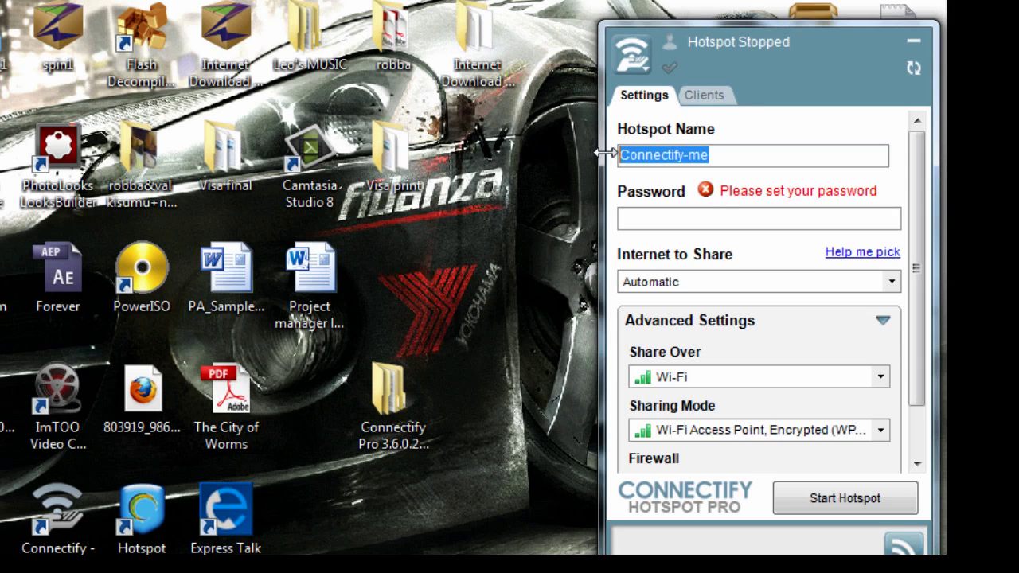
{"action": "type", "text": "Robba"}
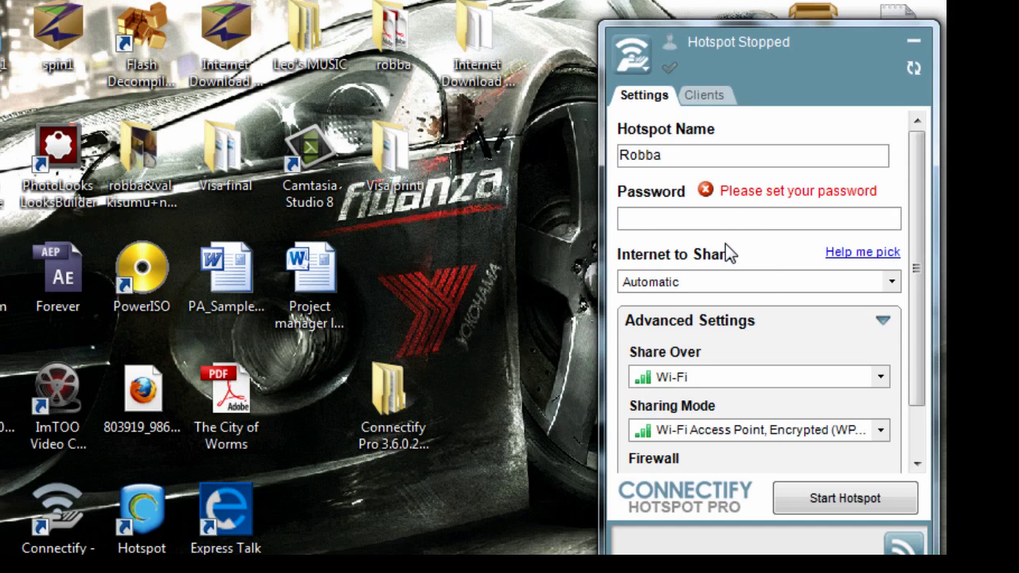
Step: Enter an eight-character hotspot password and choose Automatic as the internet connection to share
{"action": "type", "text": "aaaaaa"}
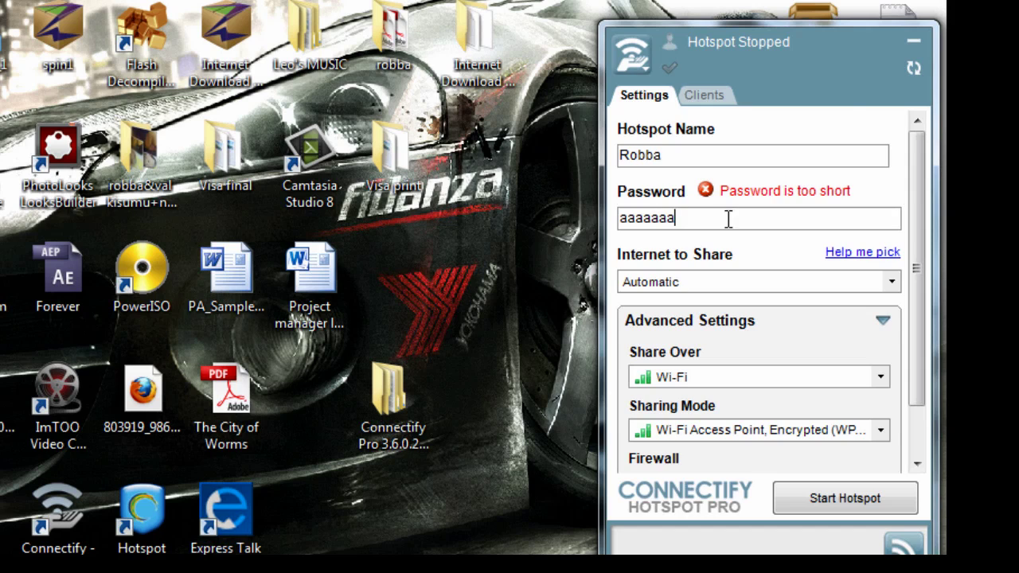
{"action": "type", "text": "a"}
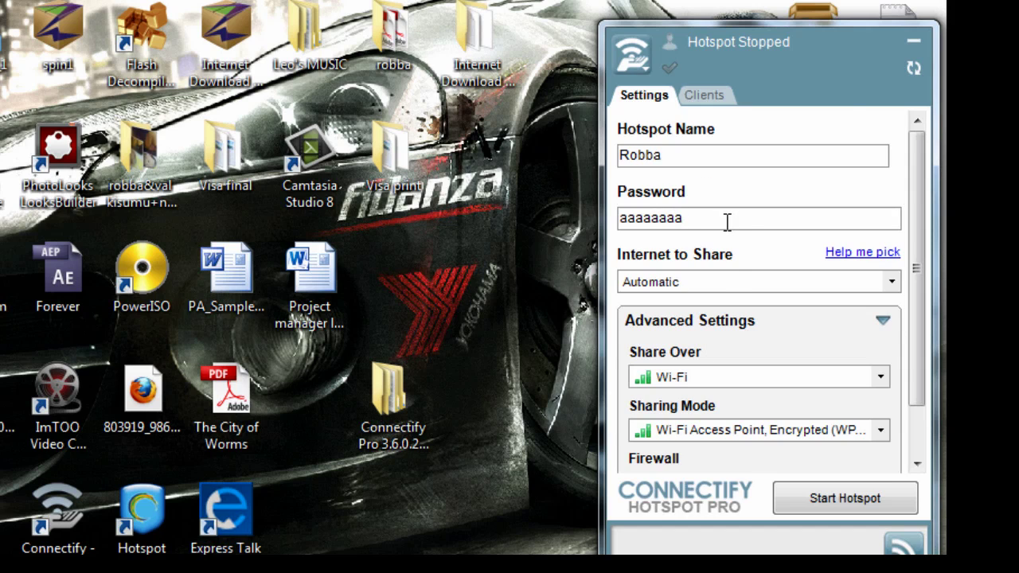
{"action": "left_click", "coordinate": [717, 276]}
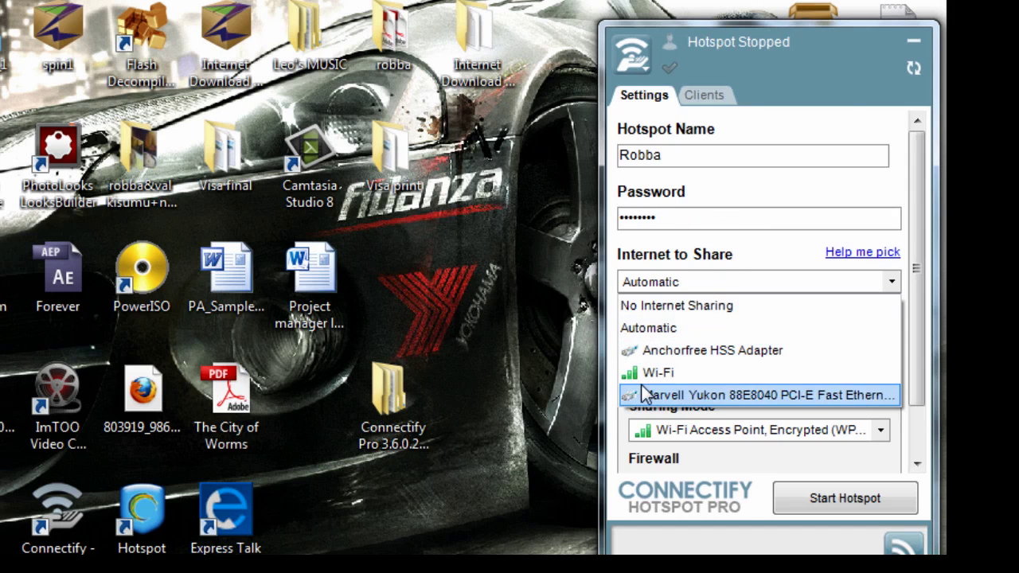
{"action": "left_click", "coordinate": [648, 327]}
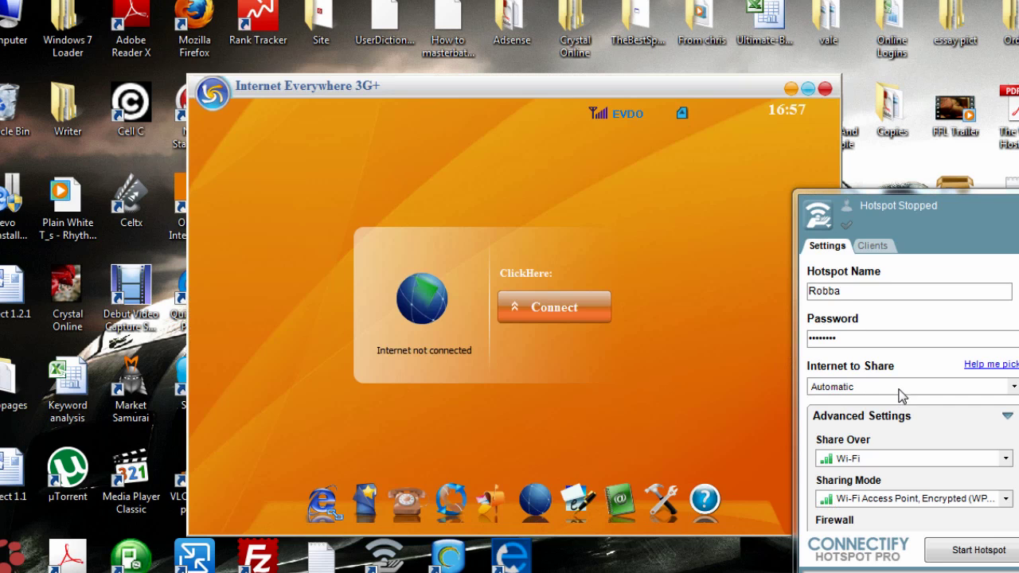
Step: Switch to Internet Everywhere 3G+, connect the modem to the internet and minimize its window
{"action": "left_click", "coordinate": [900, 388]}
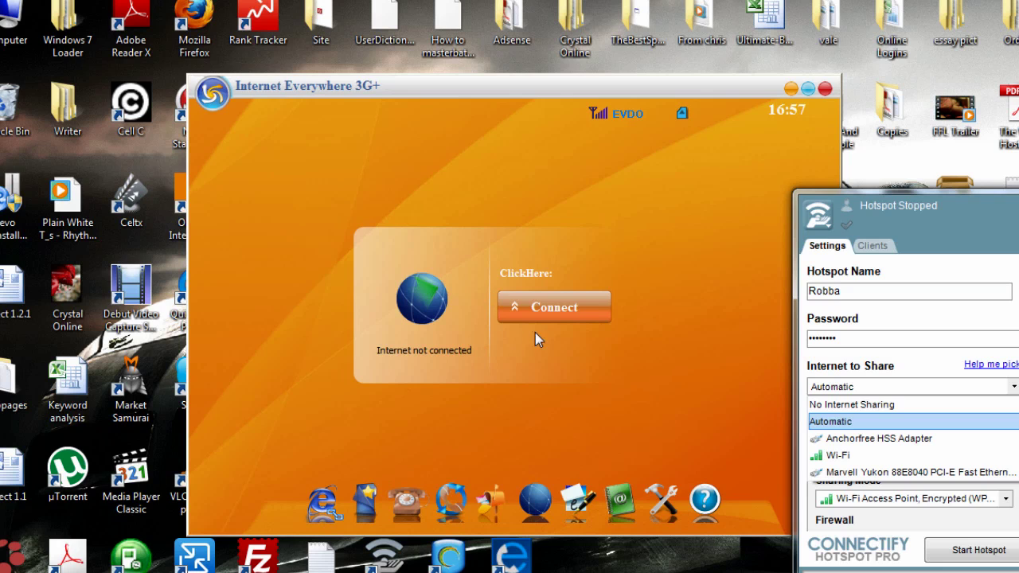
{"action": "left_click", "coordinate": [562, 309]}
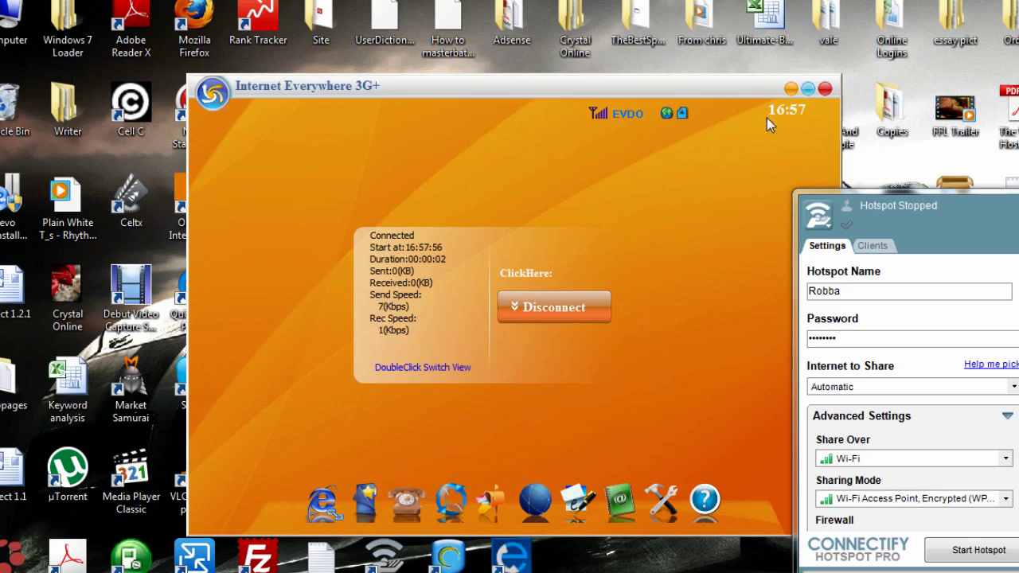
{"action": "left_click", "coordinate": [789, 88]}
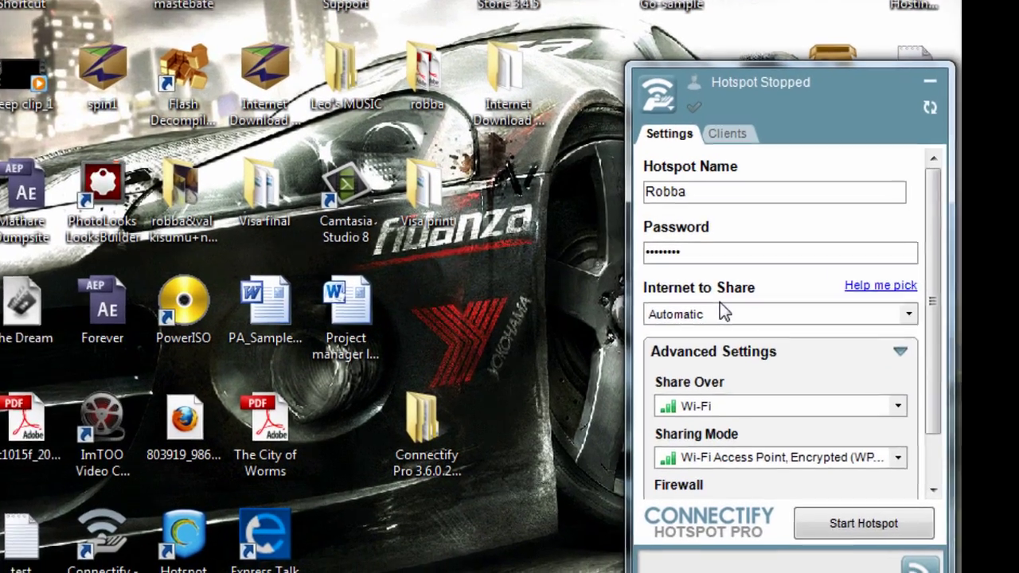
Step: Refresh the Connectify settings and select ZTE Wireless Terminal as the internet connection to share
{"action": "left_click", "coordinate": [721, 312]}
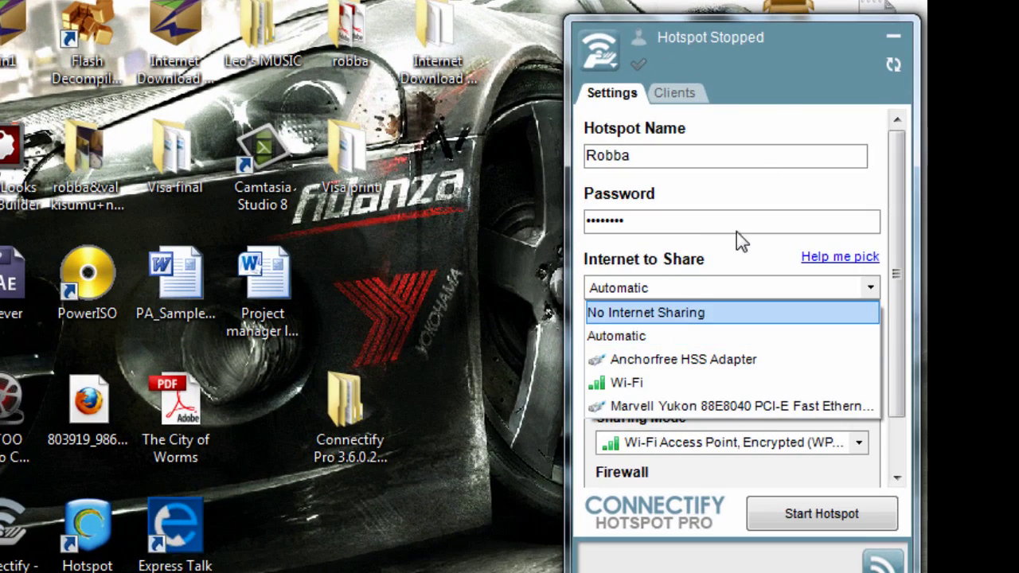
{"action": "left_click", "coordinate": [776, 40]}
{"action": "left_click", "coordinate": [893, 64]}
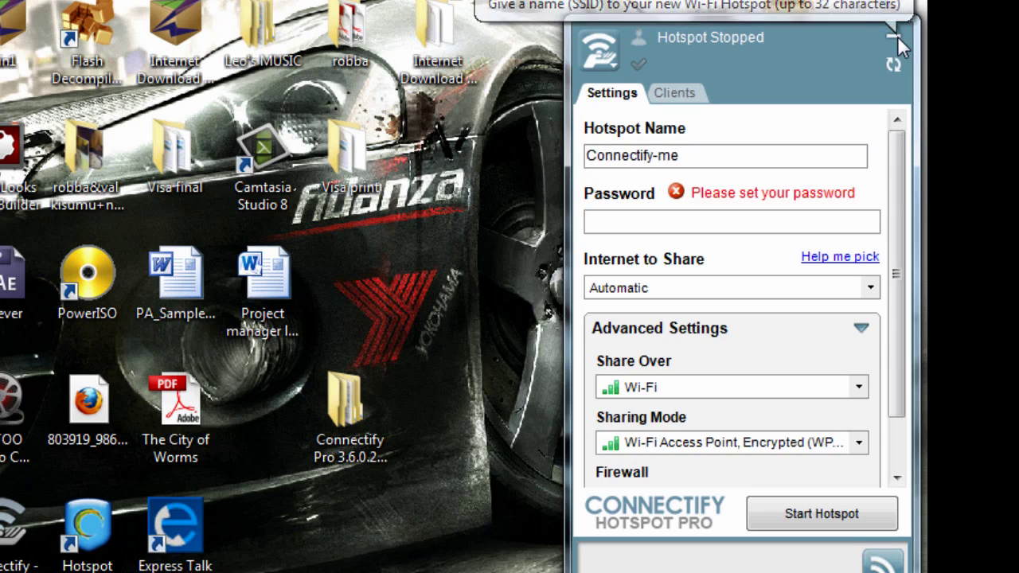
{"action": "left_click", "coordinate": [679, 388]}
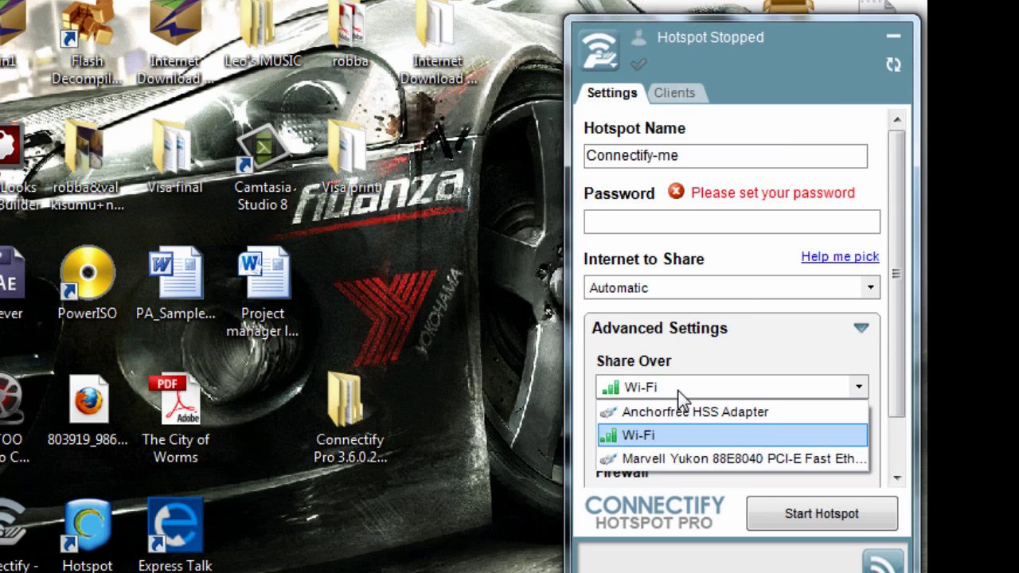
{"action": "left_click", "coordinate": [706, 286]}
{"action": "left_click", "coordinate": [706, 288]}
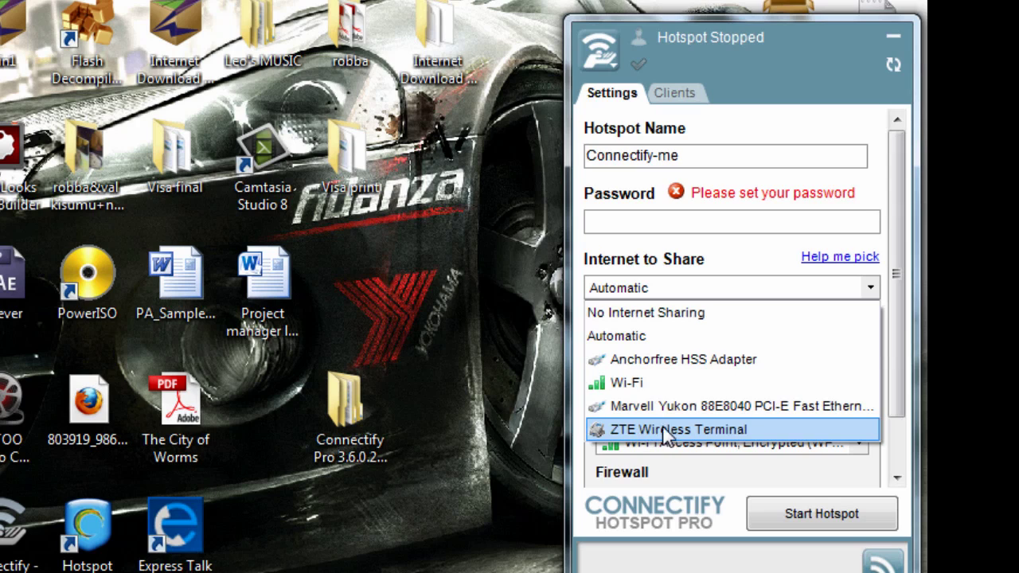
{"action": "left_click", "coordinate": [704, 431]}
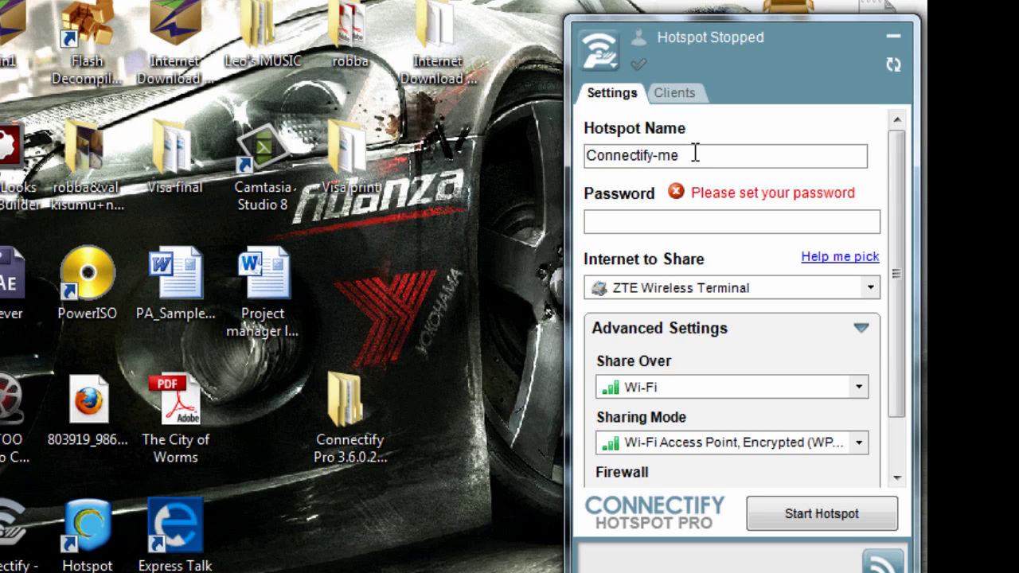
Step: Set the hotspot name to Robba and enter an eight-character hotspot password
{"action": "left_click_drag", "start_coordinate": [696, 153], "coordinate": [534, 155]}
{"action": "type", "text": "Robba"}
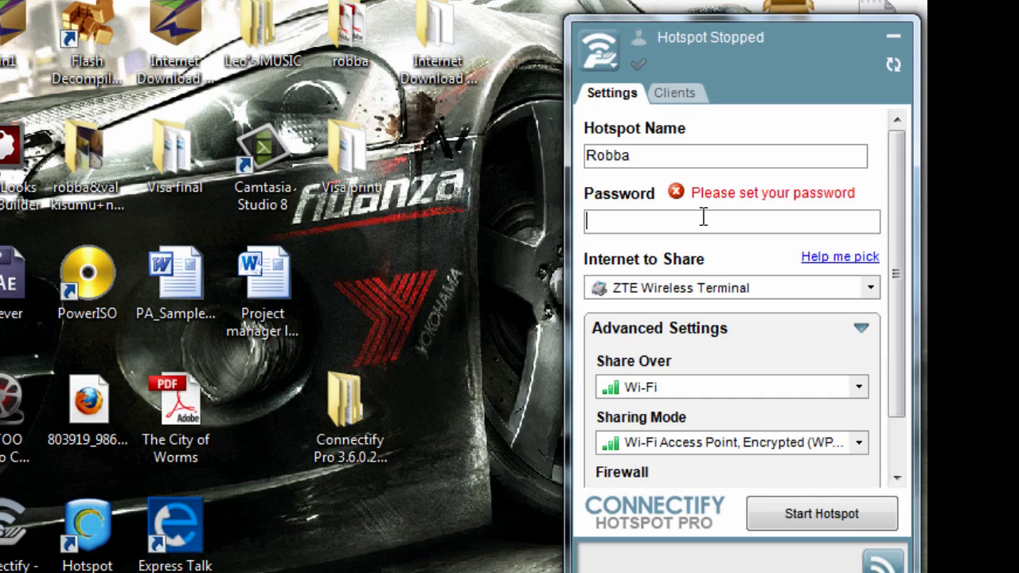
{"action": "type", "text": "aaa"}
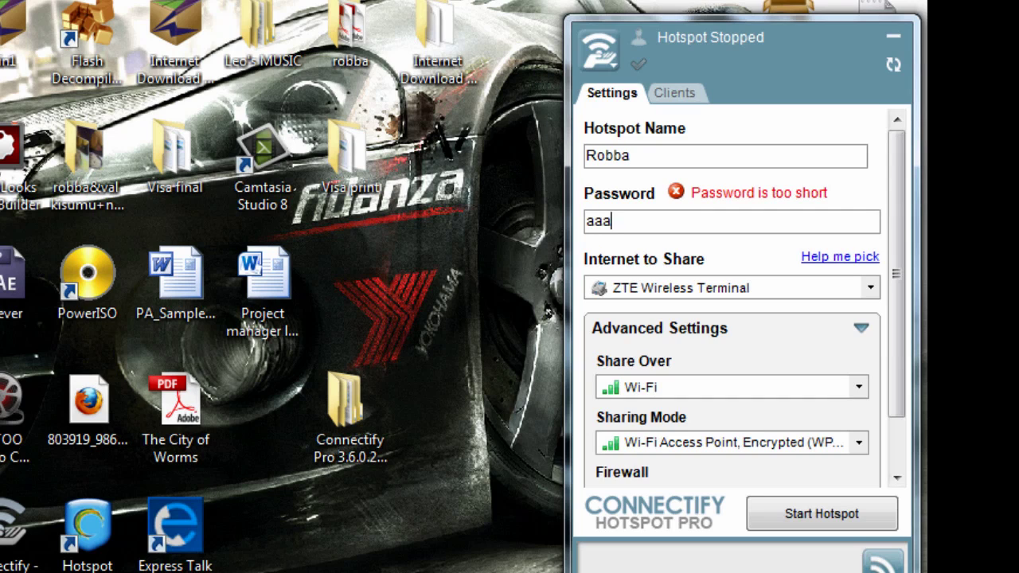
{"action": "type", "text": "aaaaa"}
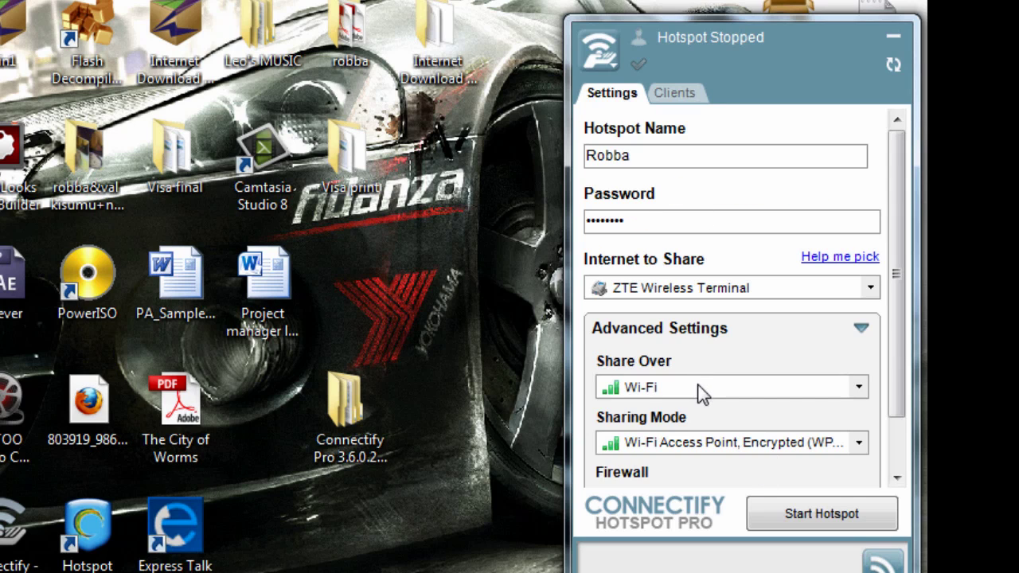
Step: Review the available choices for Internet to Share and Share Over, keeping ZTE Wireless Terminal and Wi-Fi
{"action": "left_click", "coordinate": [707, 287]}
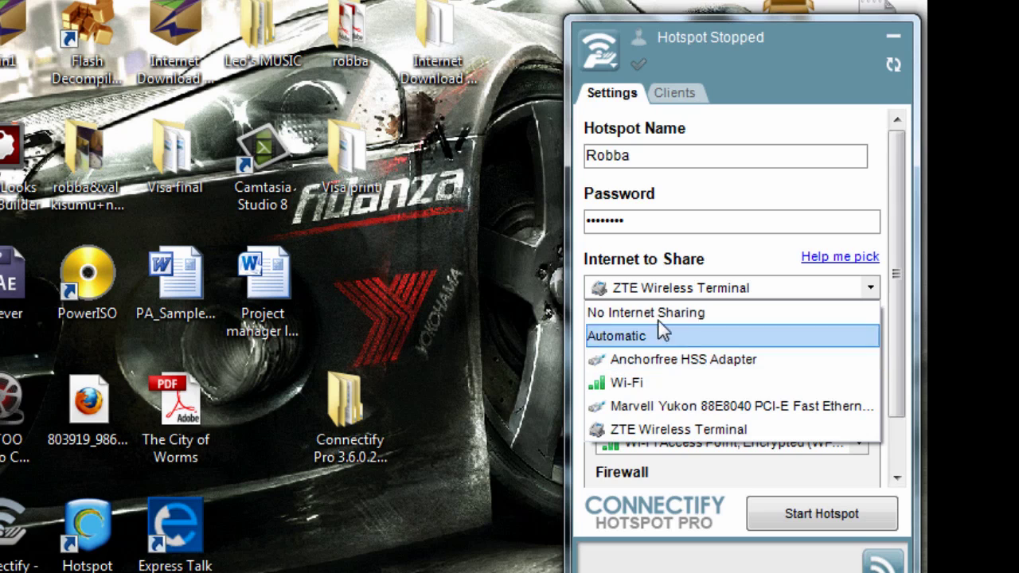
{"action": "left_click", "coordinate": [699, 287]}
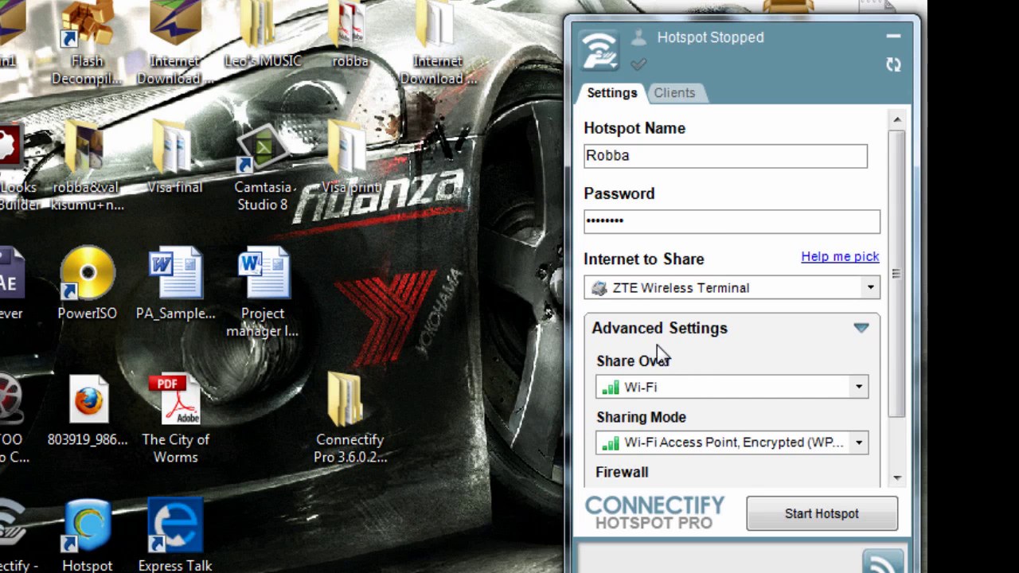
{"action": "left_click", "coordinate": [681, 391]}
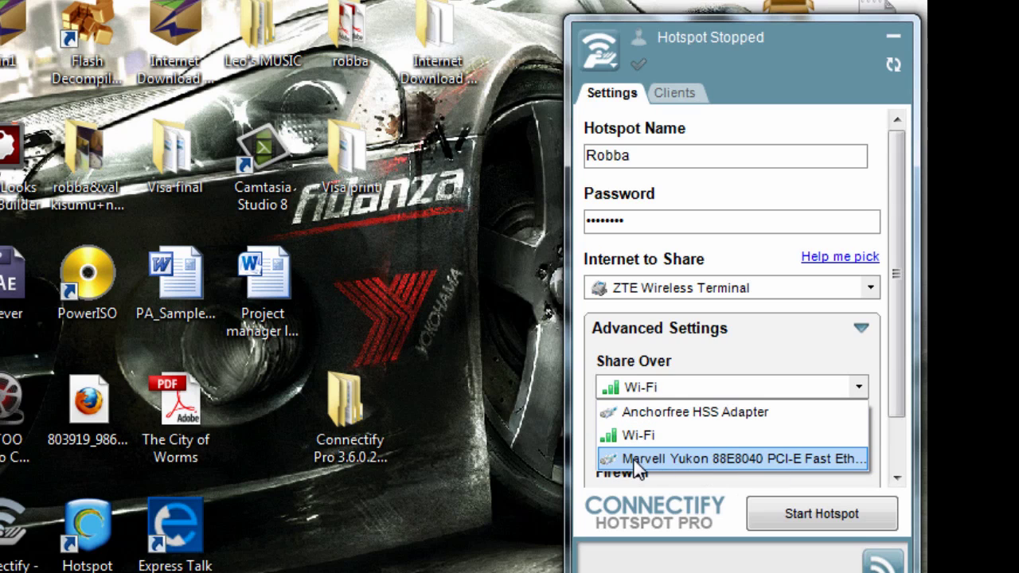
{"action": "left_click", "coordinate": [729, 359]}
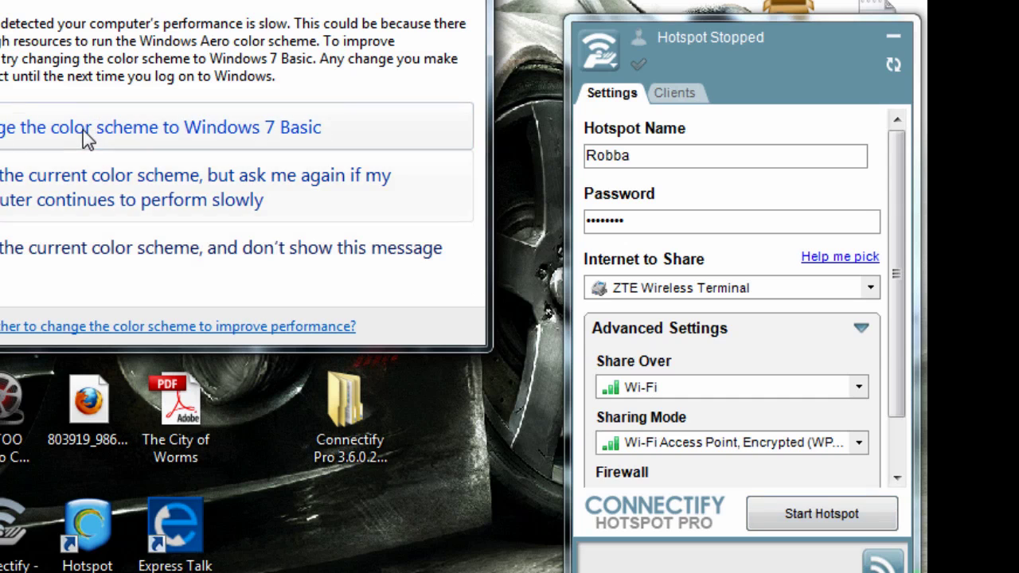
Step: Keep the current color scheme with its performance message turned off, and start the Robba hotspot
{"action": "left_click", "coordinate": [66, 268]}
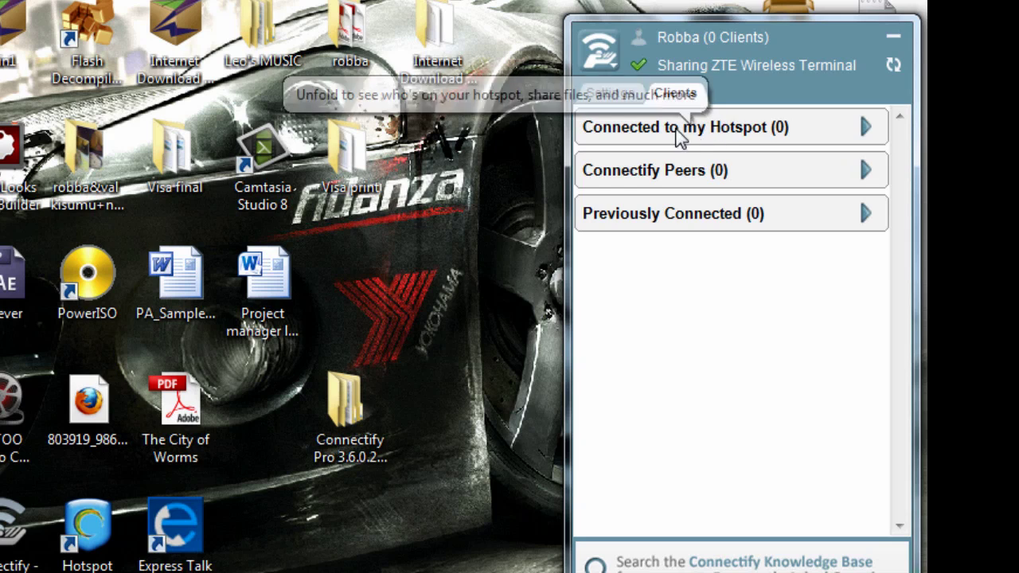
Step: Expand the list of clients connected to the hotspot and view the Android device's connection details
{"action": "left_click", "coordinate": [865, 127]}
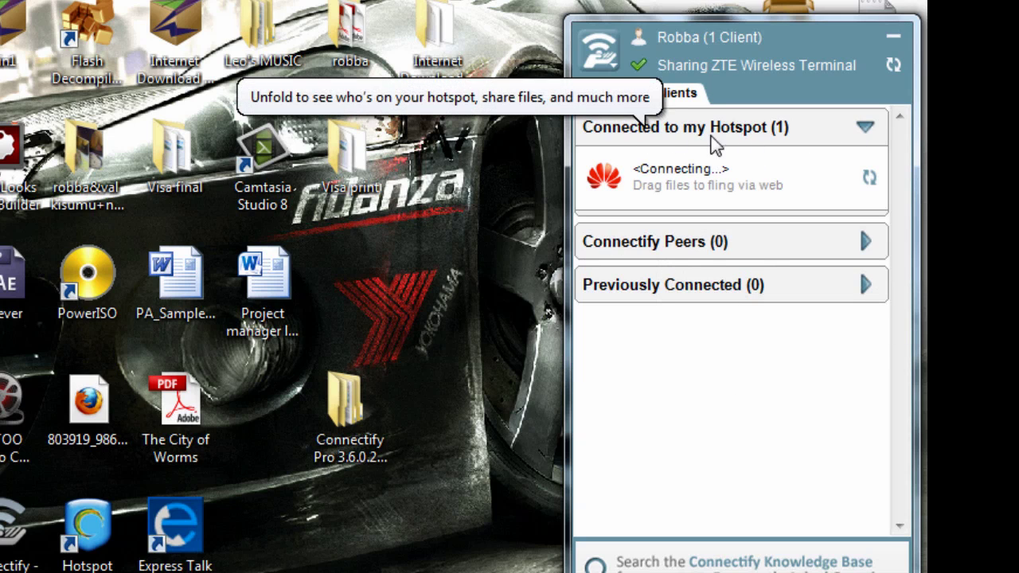
{"action": "mouse_move", "coordinate": [651, 199]}
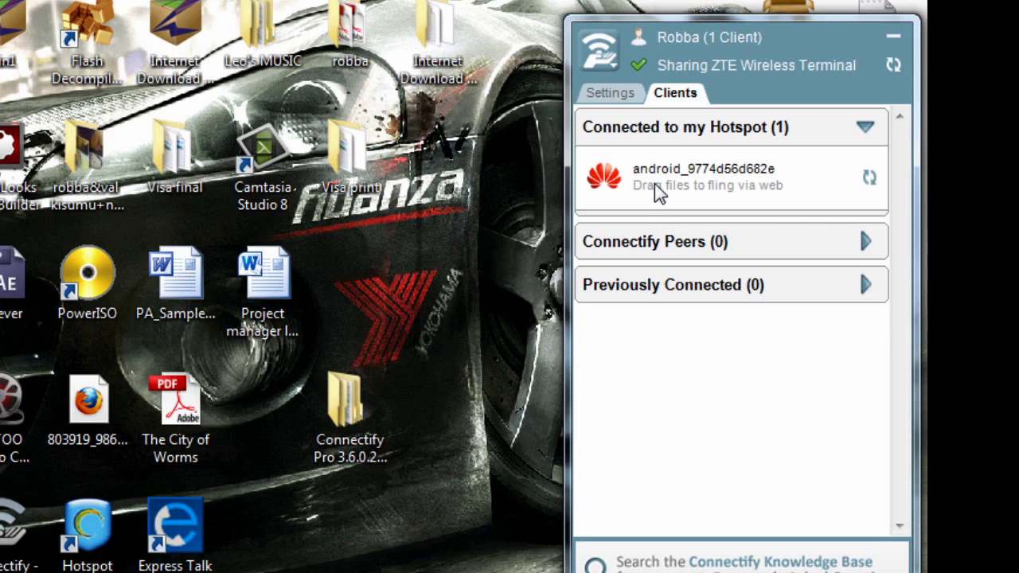
{"action": "mouse_move", "coordinate": [690, 171]}
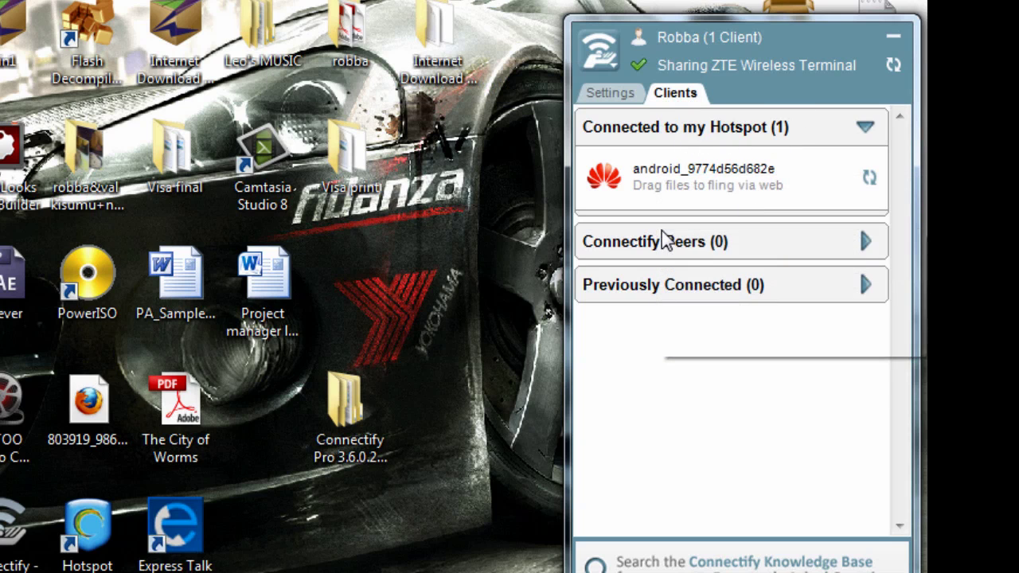
{"action": "mouse_move", "coordinate": [751, 174]}
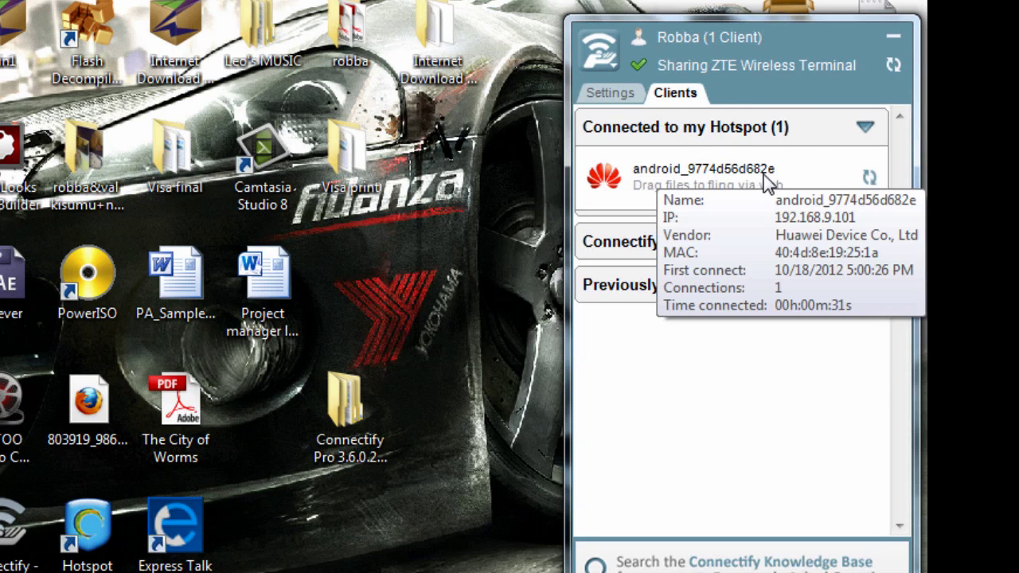
Step: Stop the Robba hotspot and start it again with the same settings
{"action": "left_click", "coordinate": [609, 95]}
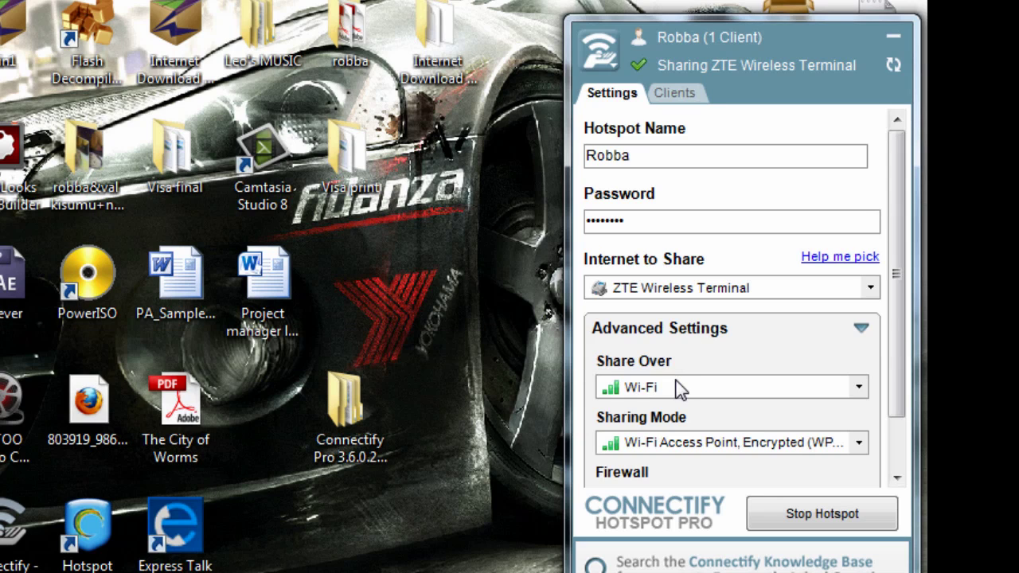
{"action": "left_click", "coordinate": [816, 511]}
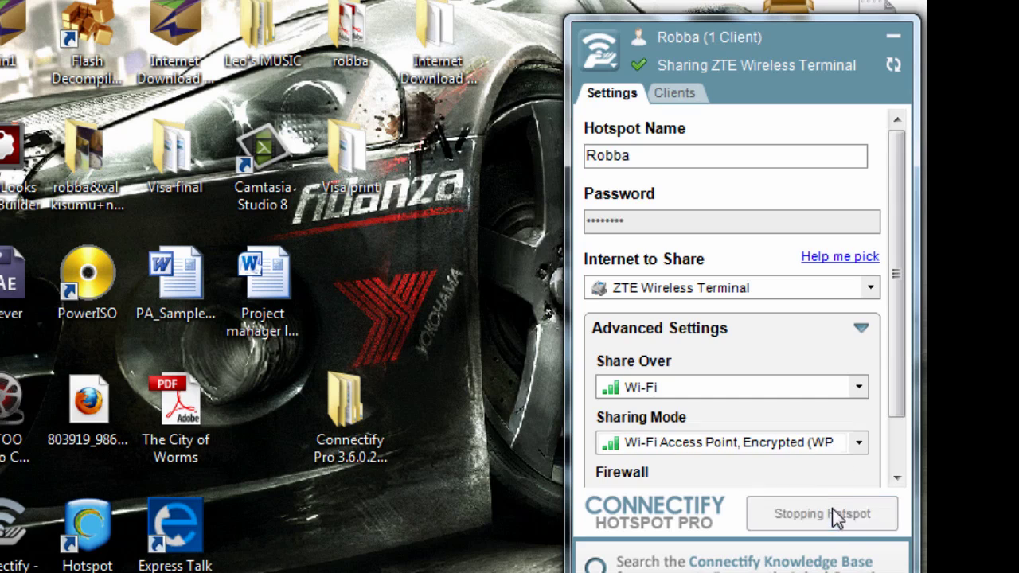
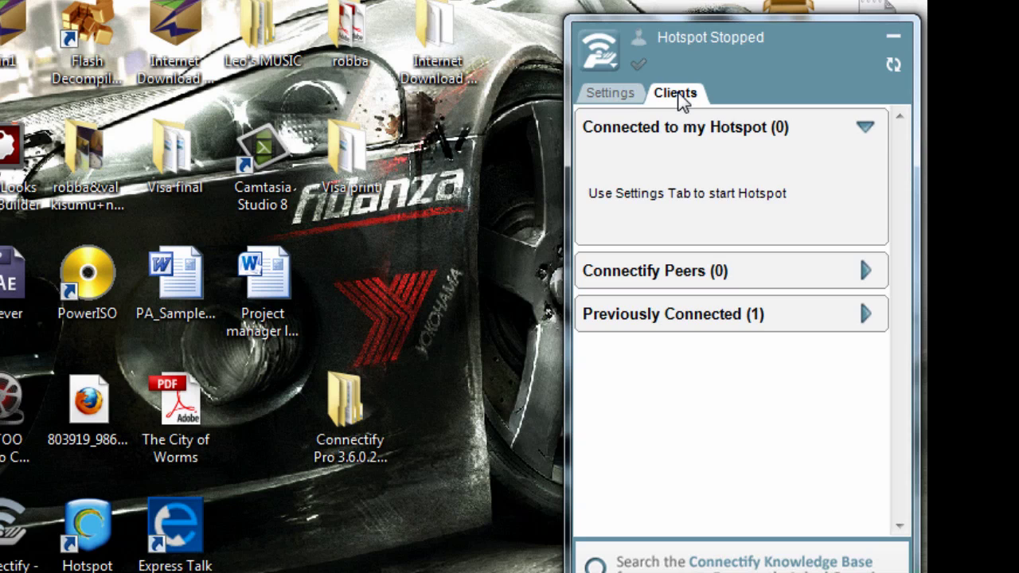
{"action": "left_click", "coordinate": [611, 95]}
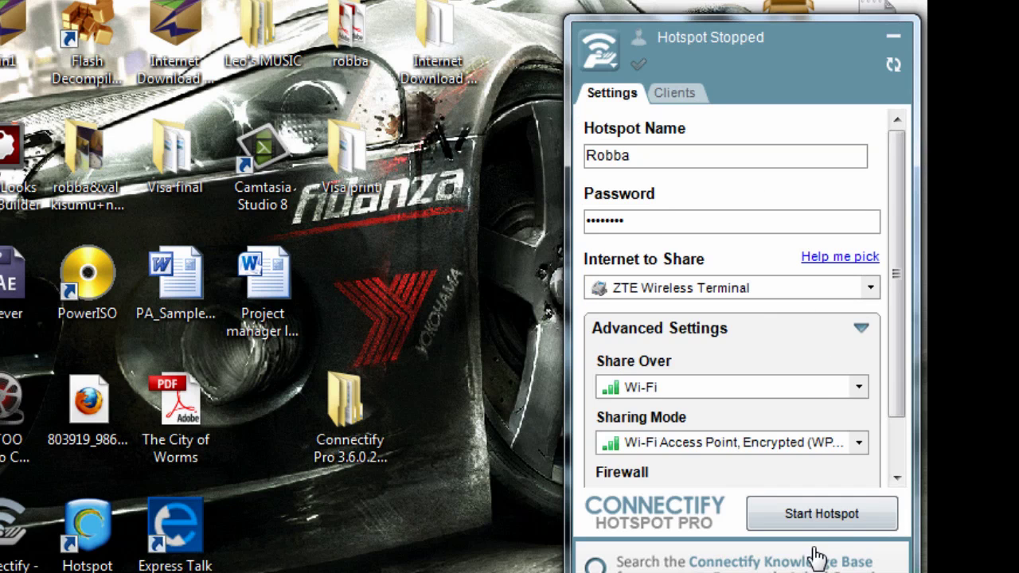
{"action": "left_click", "coordinate": [824, 514]}
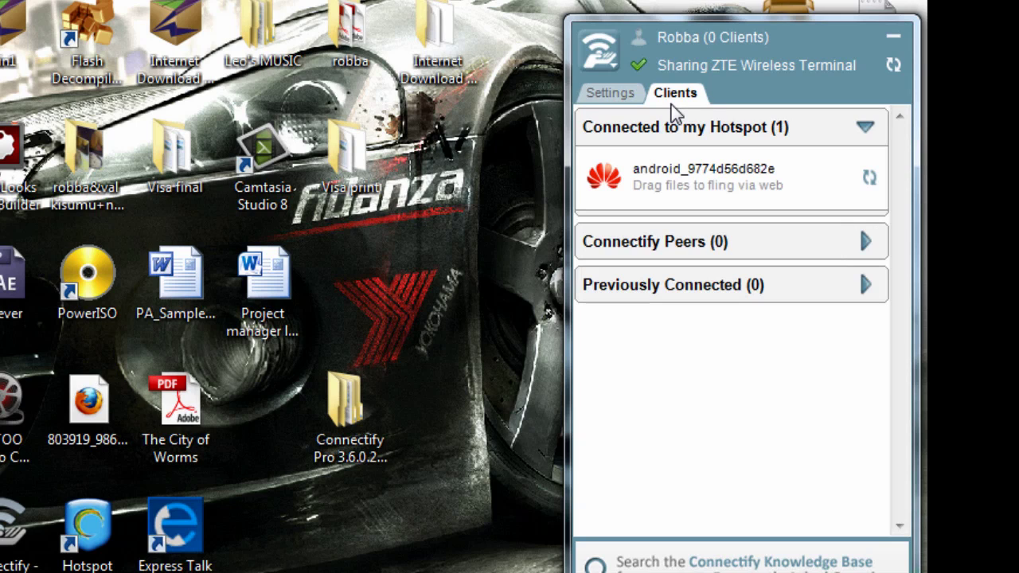
Step: Open the available actions for the Android device connected to the hotspot
{"action": "right_click", "coordinate": [665, 176]}
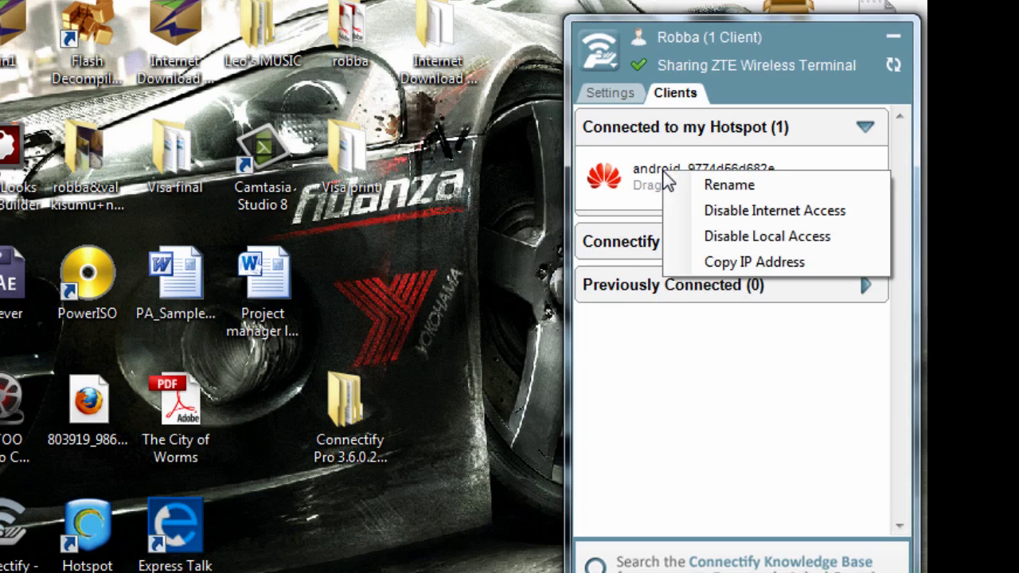